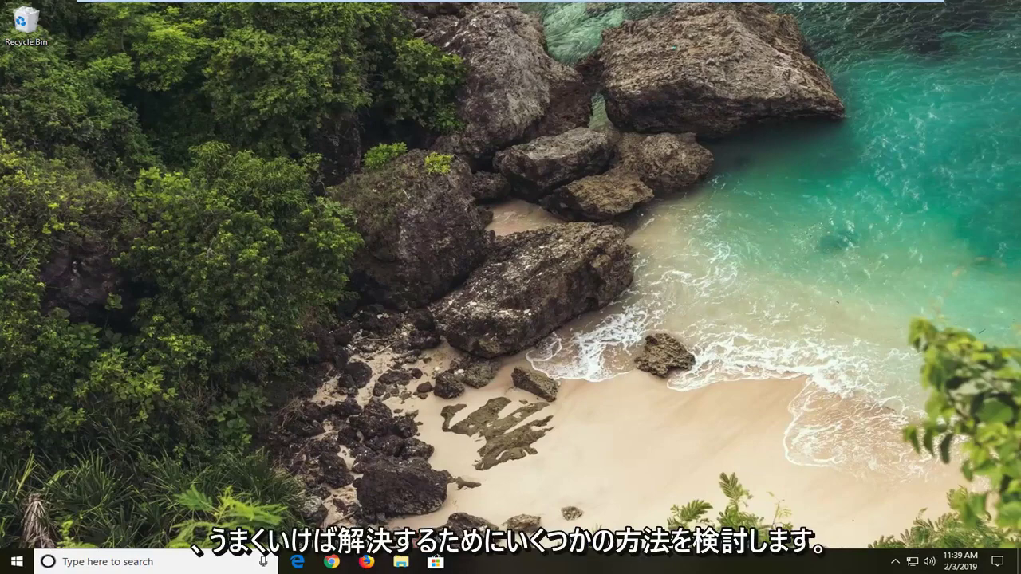
Step: Search Windows for "ccleaner" and open the file location of the CCleaner desktop app
{"action": "left_click", "coordinate": [17, 561]}
{"action": "type", "text": "ccleaner"}
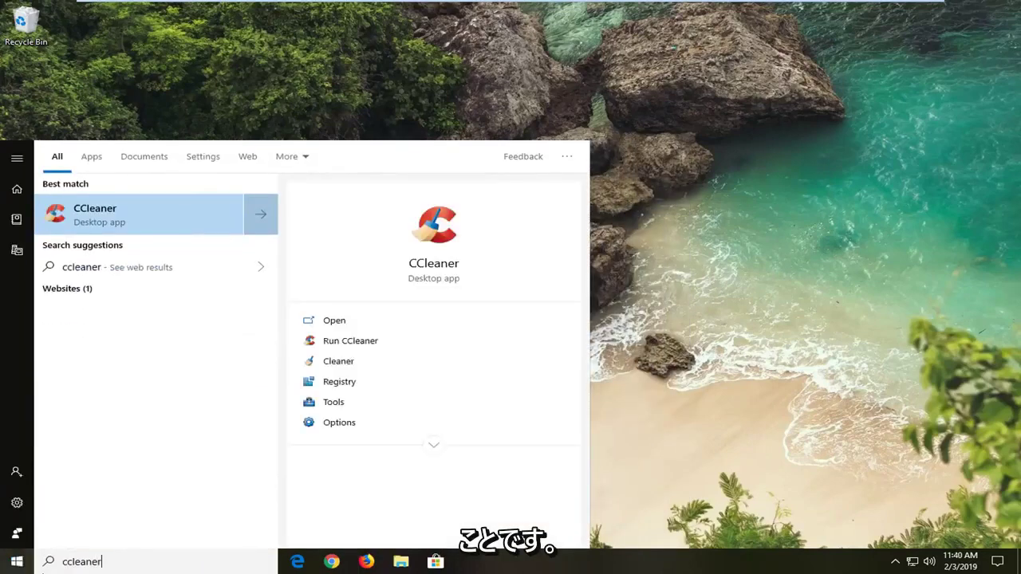
{"action": "right_click", "coordinate": [96, 218]}
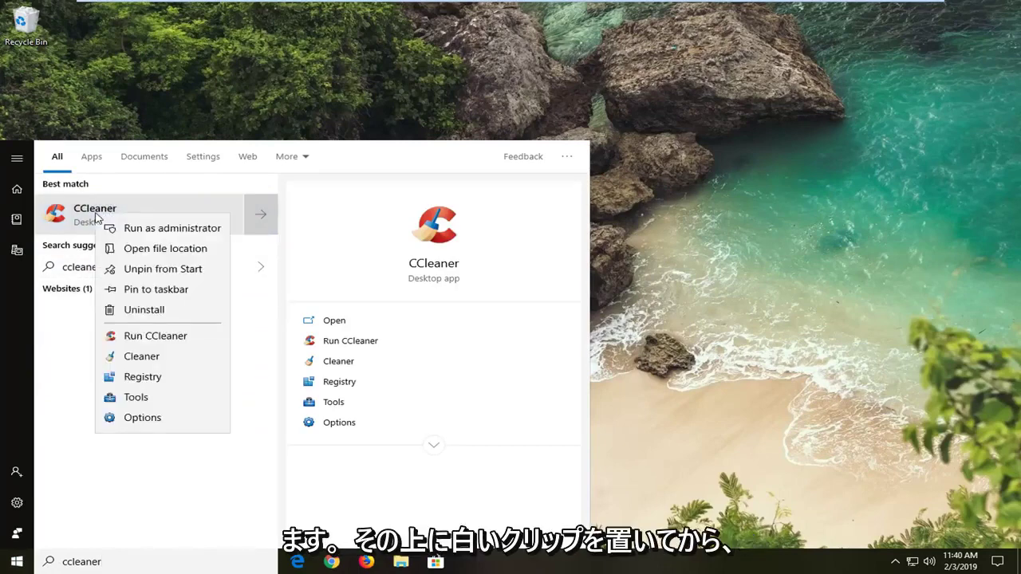
{"action": "left_click", "coordinate": [158, 249]}
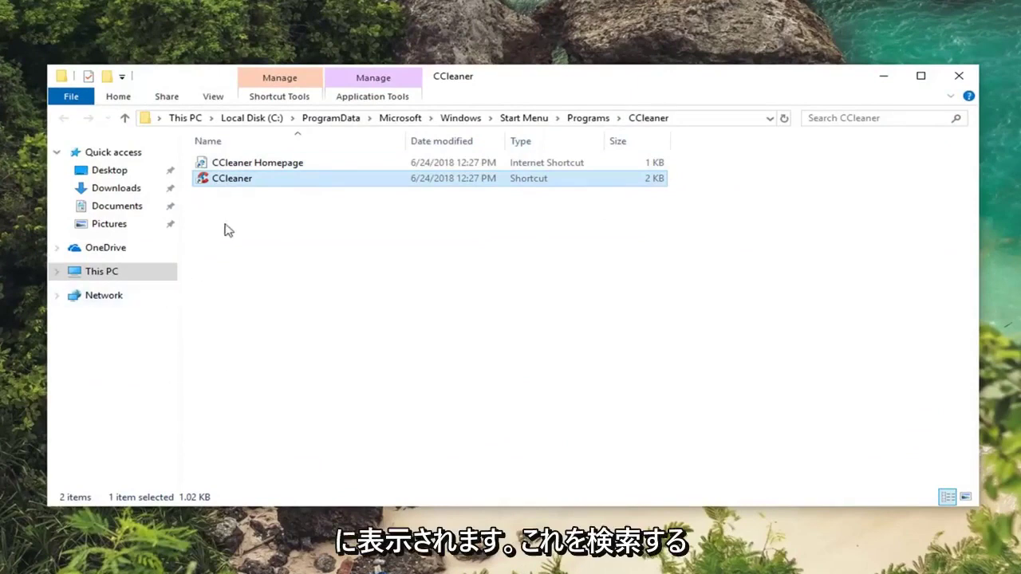
Step: Open the properties of the CCleaner shortcut and show its compatibility settings
{"action": "right_click", "coordinate": [228, 182]}
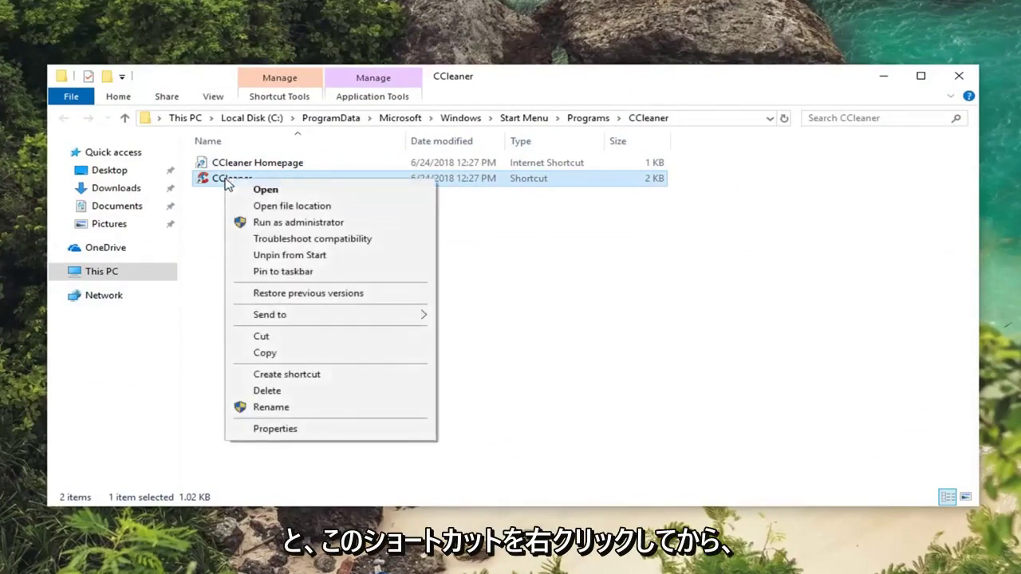
{"action": "left_click", "coordinate": [275, 428]}
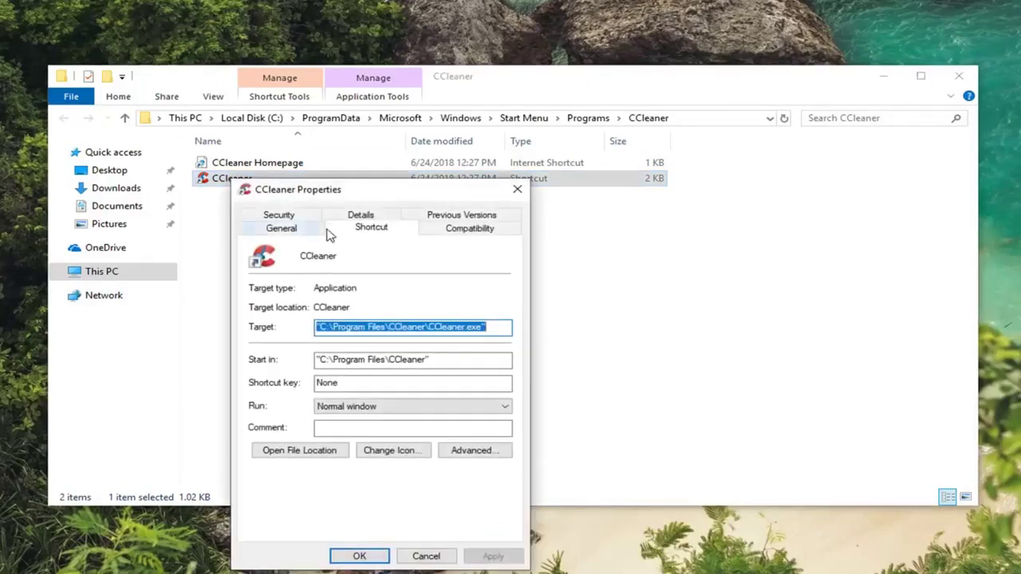
{"action": "left_click_drag", "start_coordinate": [333, 192], "coordinate": [386, 100]}
{"action": "left_click", "coordinate": [507, 137]}
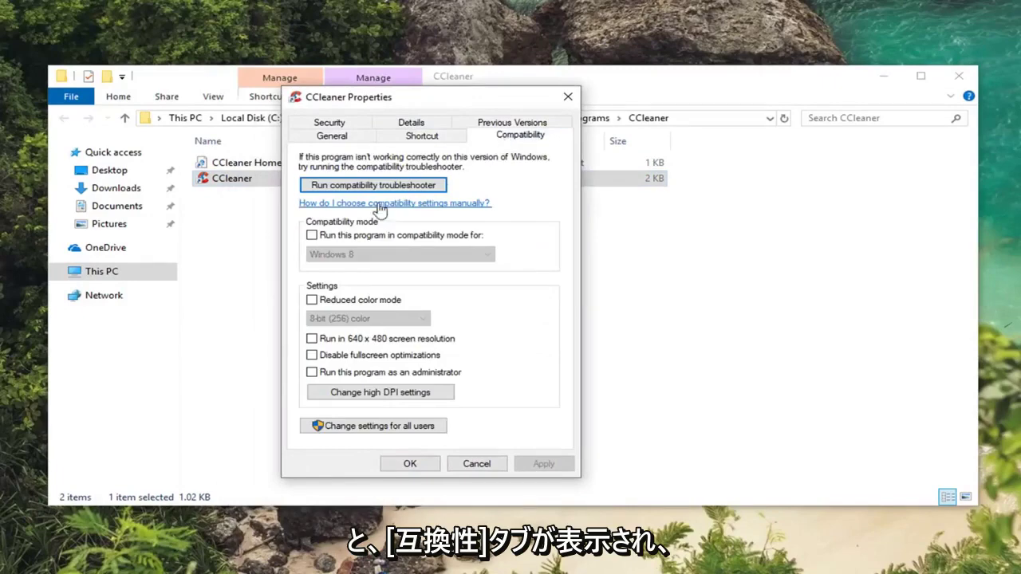
Step: Enable compatibility mode for the CCleaner shortcut with Windows 8 as the chosen version
{"action": "left_click", "coordinate": [312, 236]}
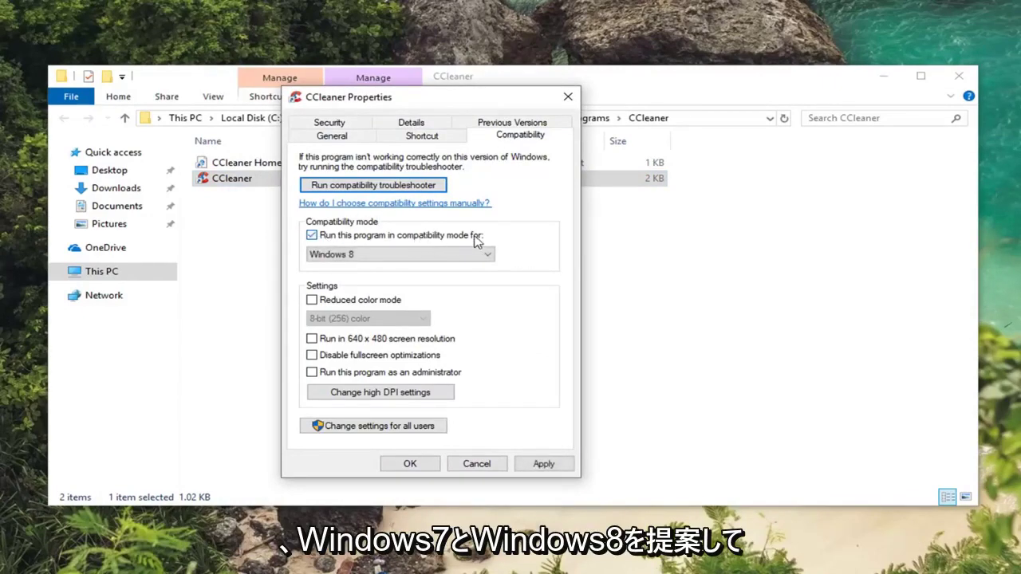
{"action": "left_click", "coordinate": [431, 254]}
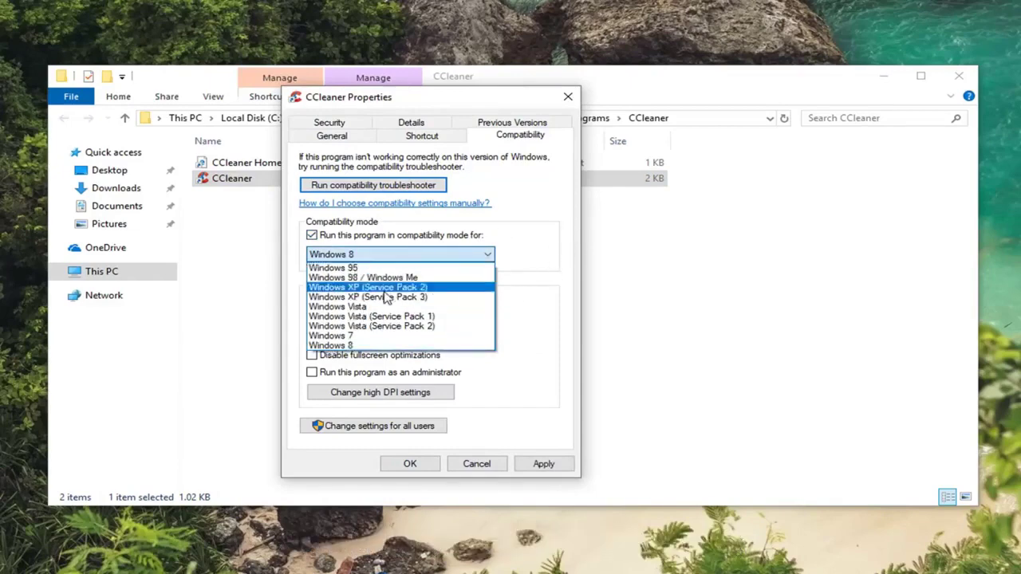
{"action": "left_click", "coordinate": [497, 240]}
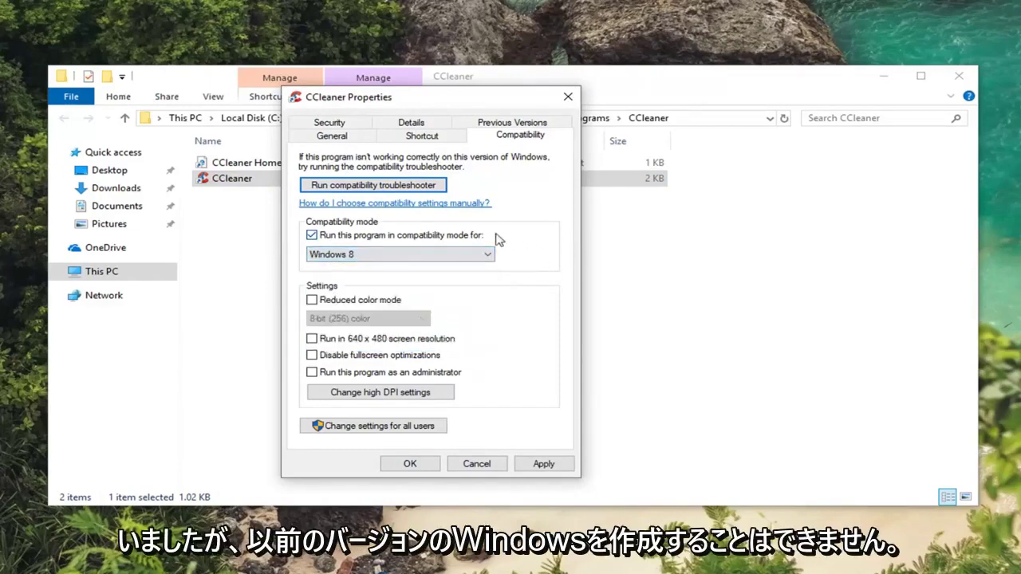
{"action": "left_click", "coordinate": [349, 256]}
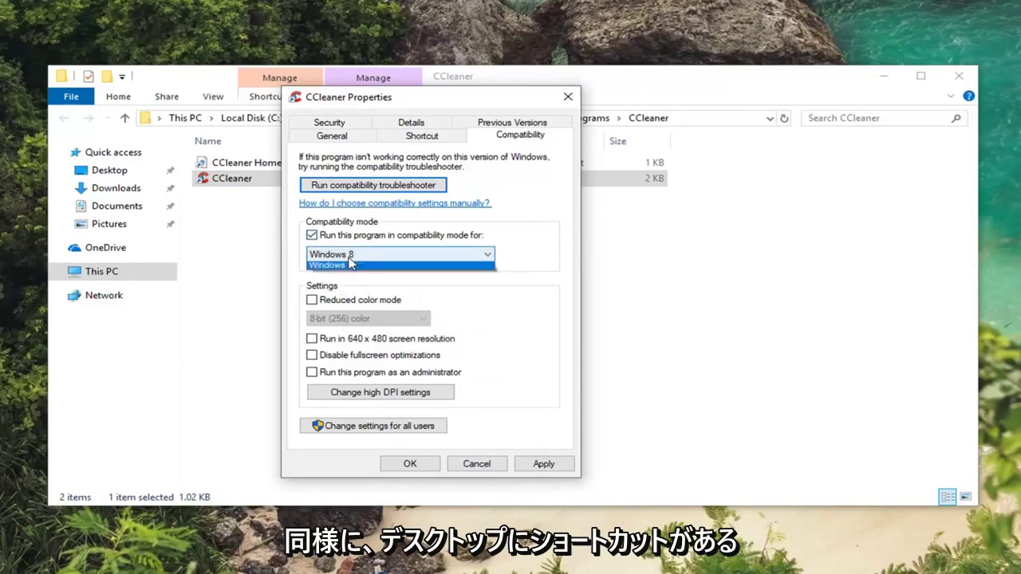
{"action": "left_click", "coordinate": [556, 255]}
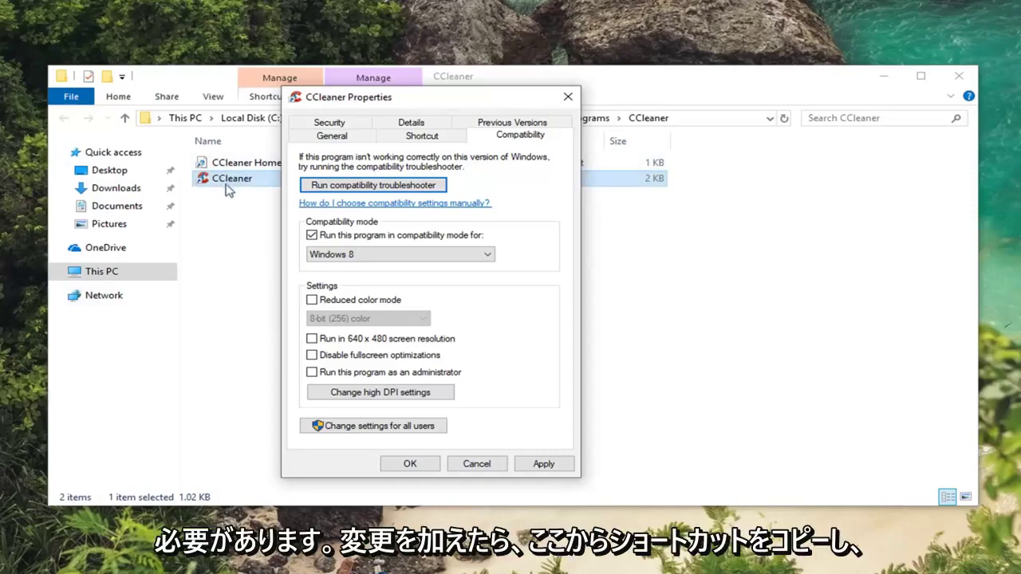
{"action": "left_click_drag", "start_coordinate": [399, 100], "coordinate": [576, 195]}
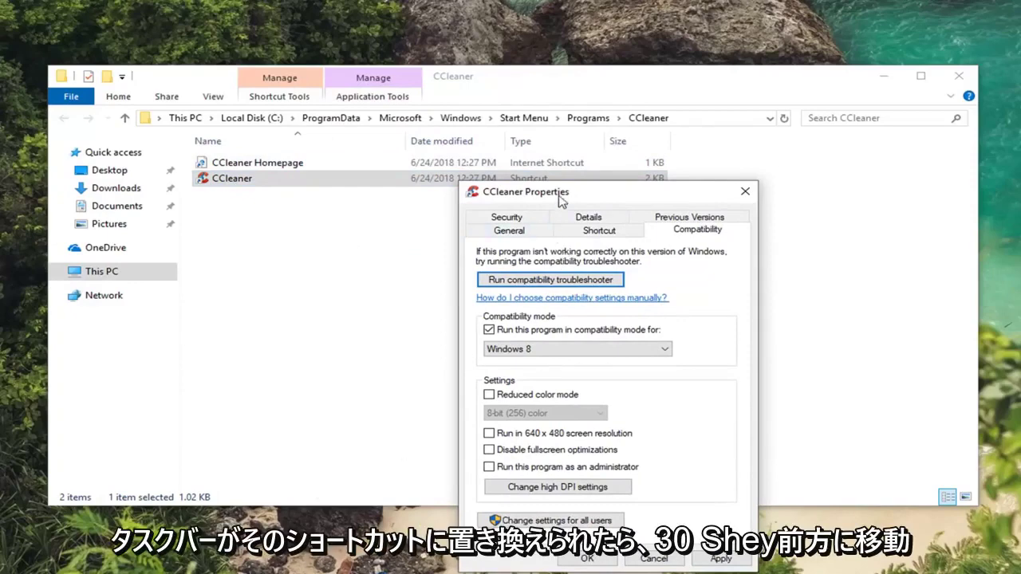
{"action": "left_click_drag", "start_coordinate": [561, 200], "coordinate": [420, 78]}
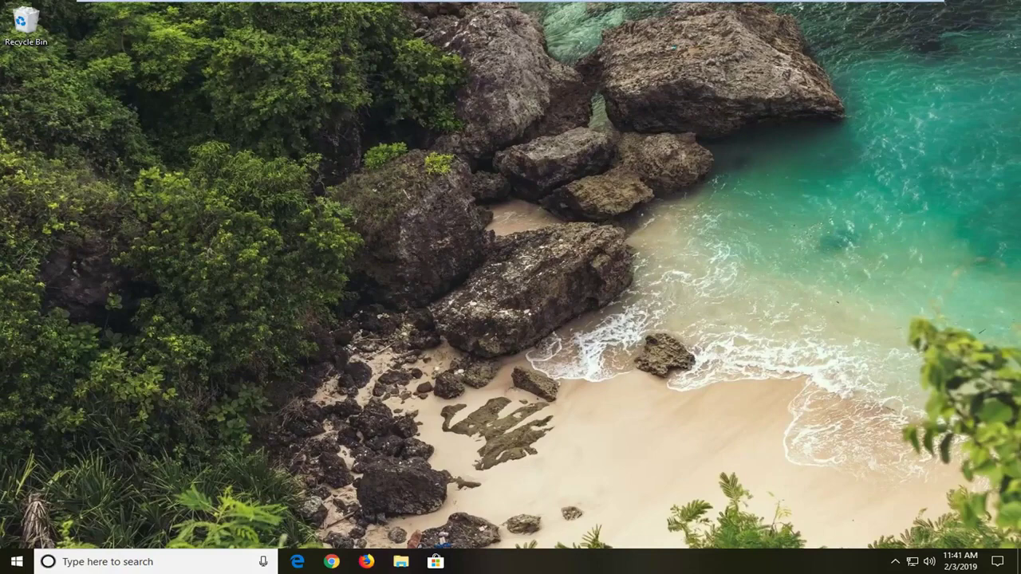
Step: Search Windows for "regedit", run Registry Editor as administrator and allow it to make changes
{"action": "left_click", "coordinate": [16, 563]}
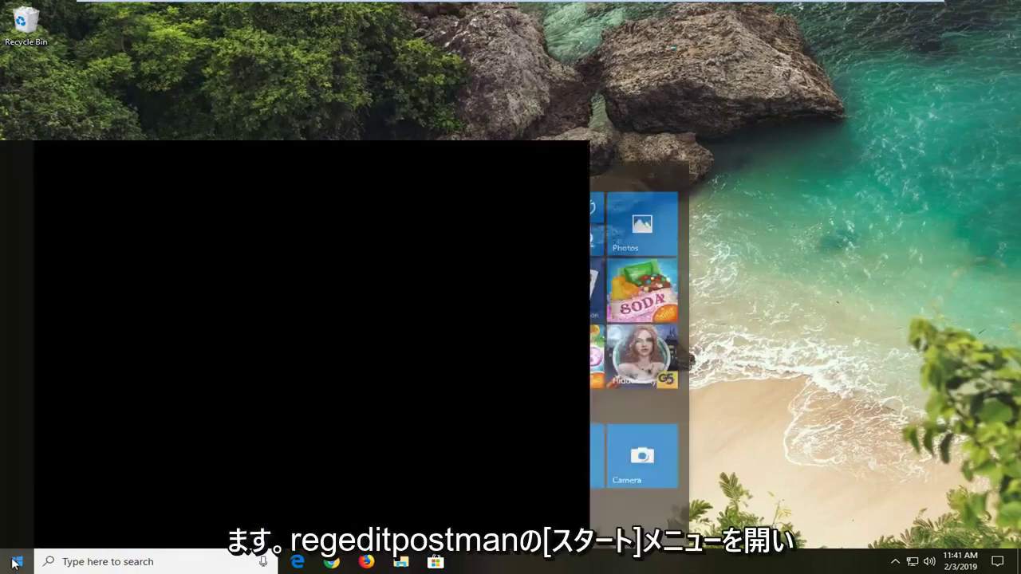
{"action": "type", "text": "regedit"}
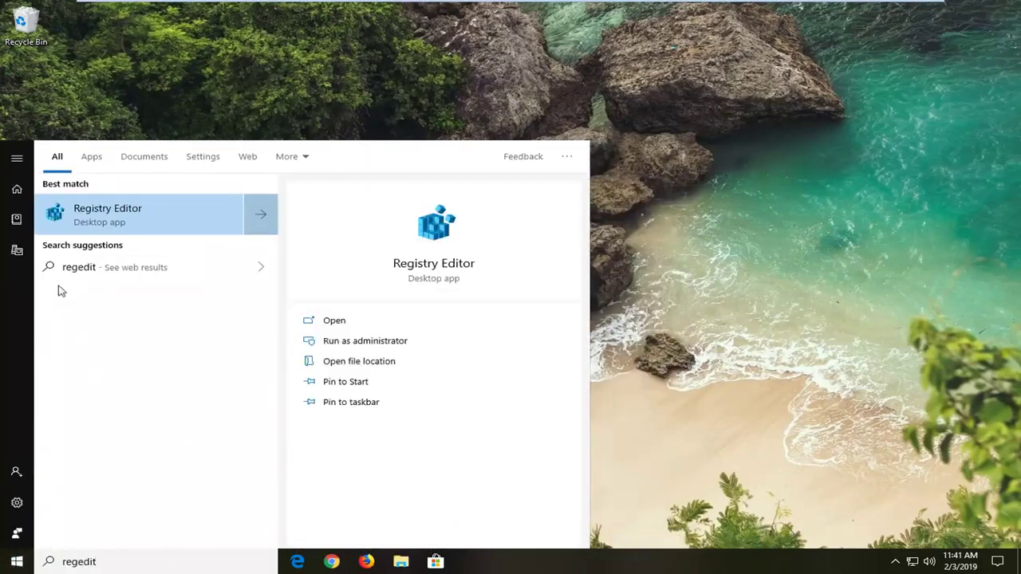
{"action": "right_click", "coordinate": [108, 220]}
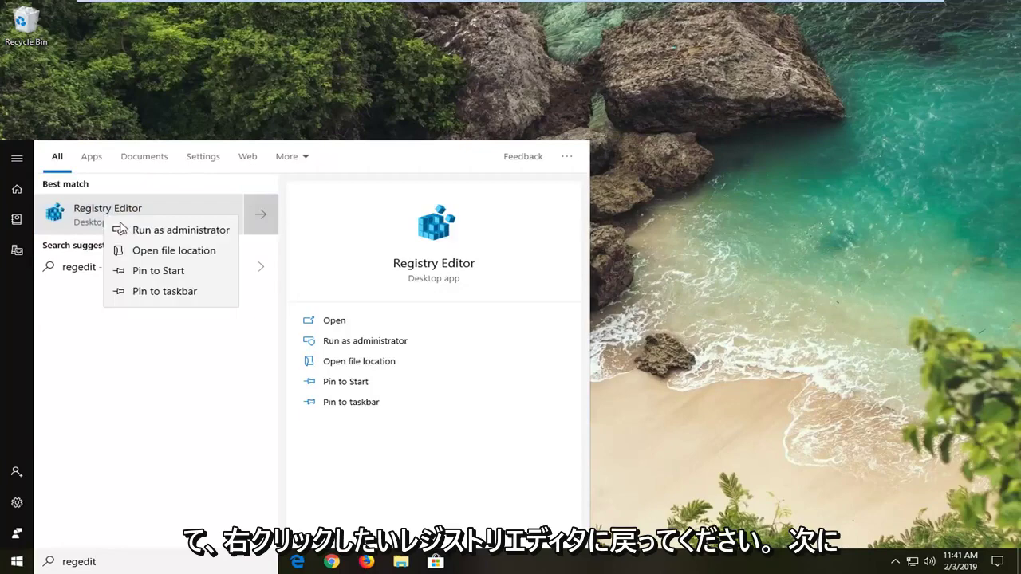
{"action": "left_click", "coordinate": [142, 233]}
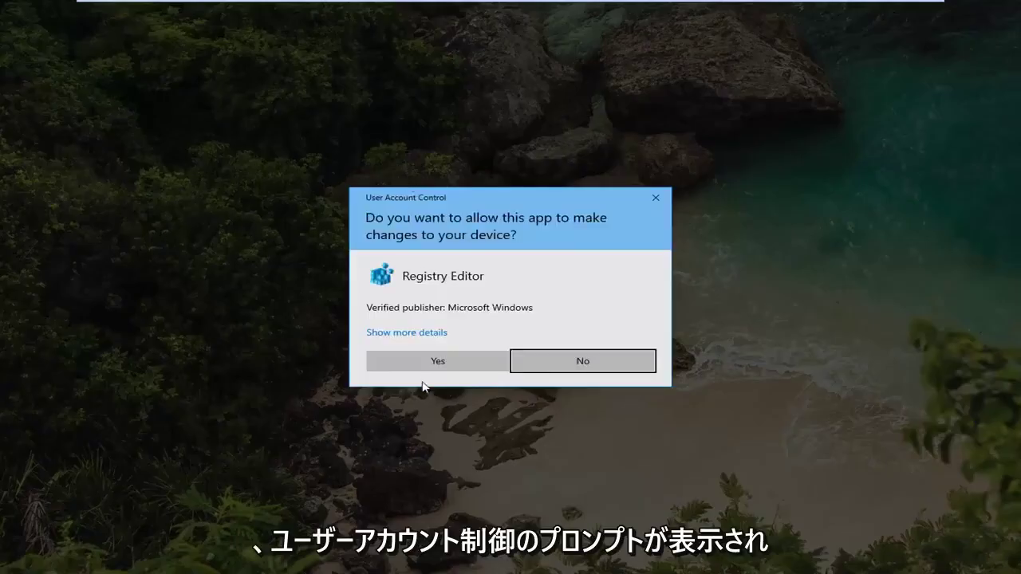
{"action": "left_click", "coordinate": [438, 361]}
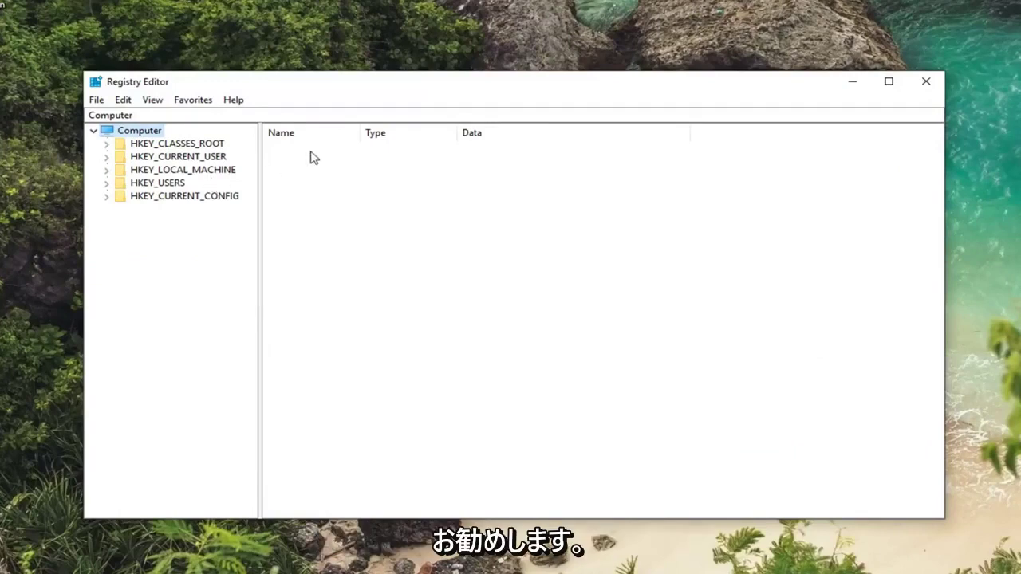
{"action": "left_click", "coordinate": [97, 101]}
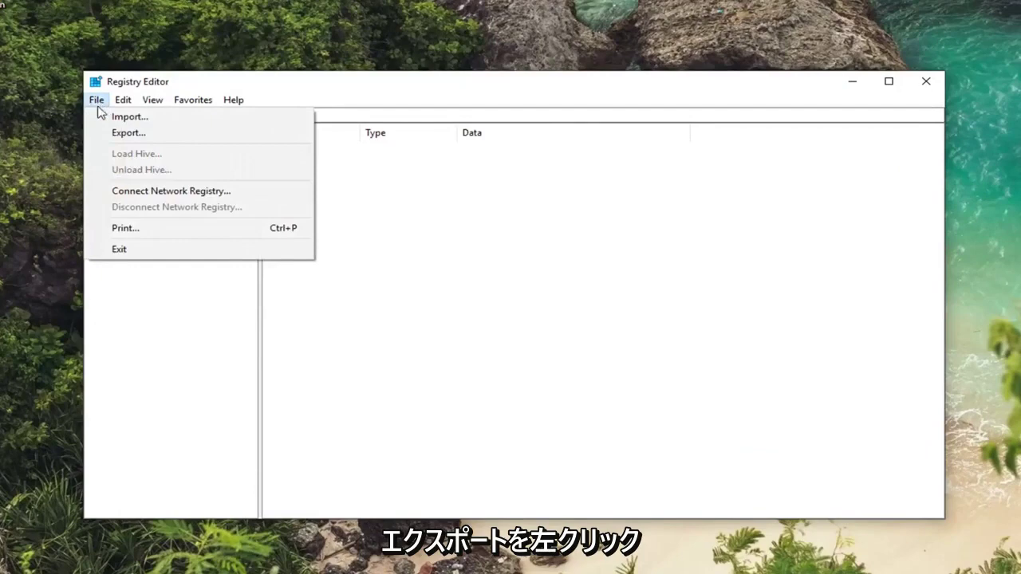
{"action": "left_click", "coordinate": [126, 133]}
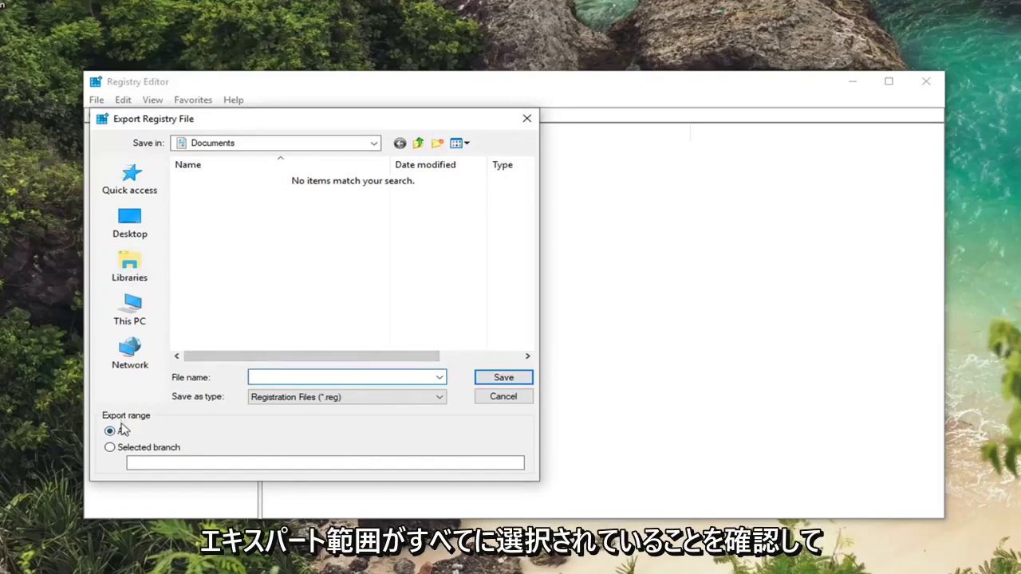
{"action": "left_click", "coordinate": [503, 396]}
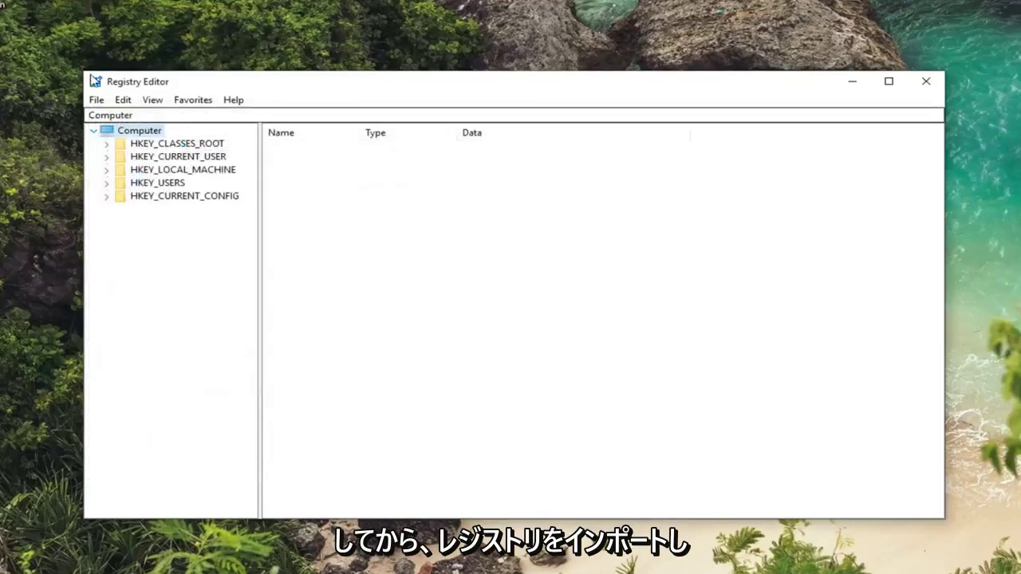
{"action": "left_click", "coordinate": [97, 99]}
{"action": "left_click", "coordinate": [127, 116]}
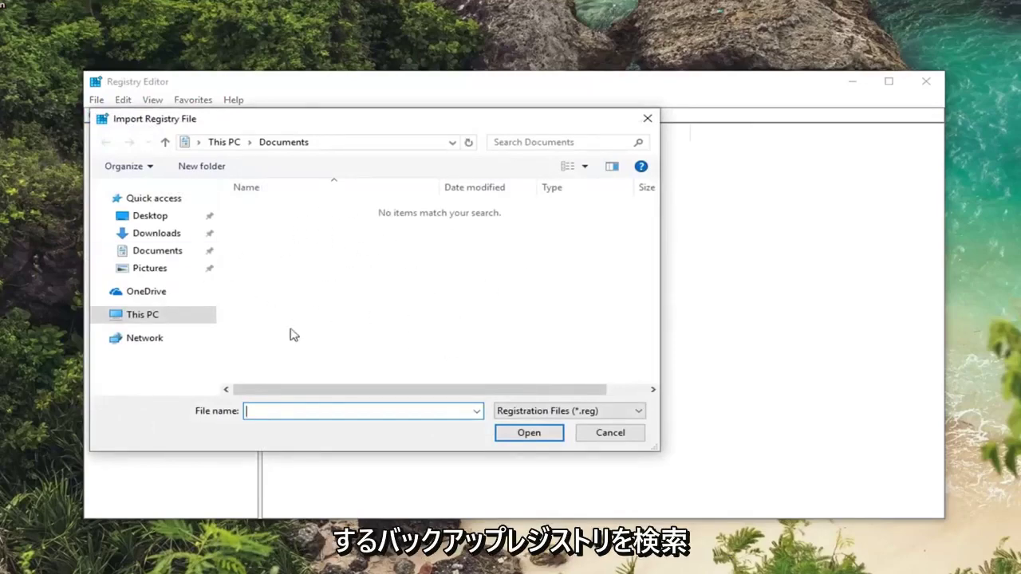
{"action": "left_click", "coordinate": [610, 433]}
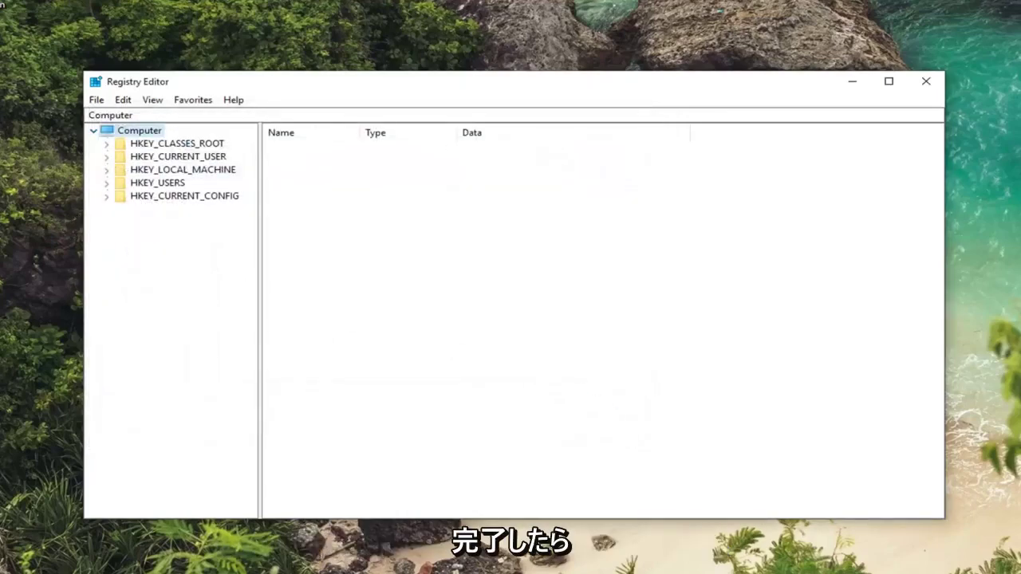
Step: Expand the registry tree down to HKEY_LOCAL_MACHINE\SOFTWARE\Microsoft
{"action": "left_click", "coordinate": [167, 171]}
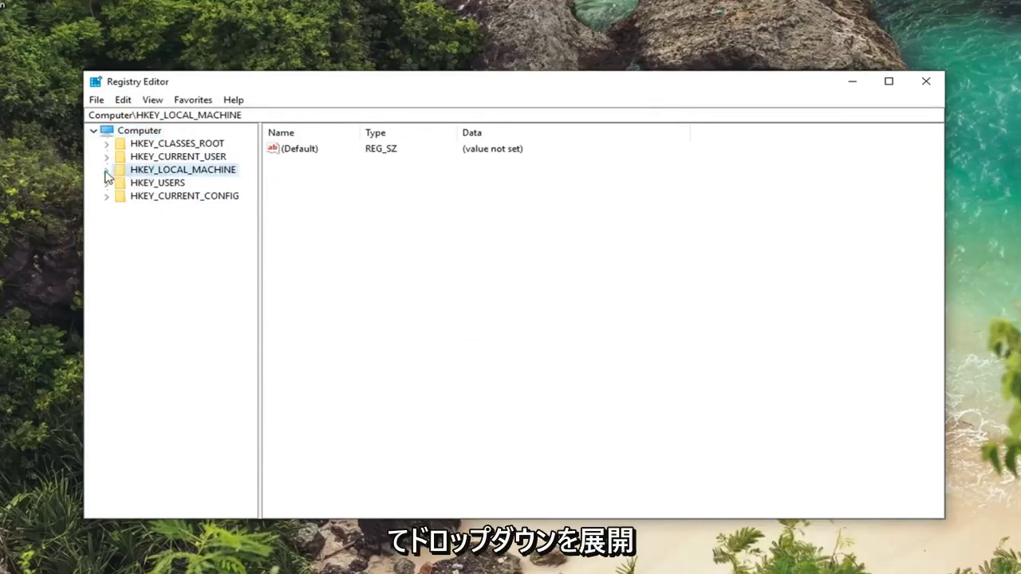
{"action": "left_click", "coordinate": [106, 171]}
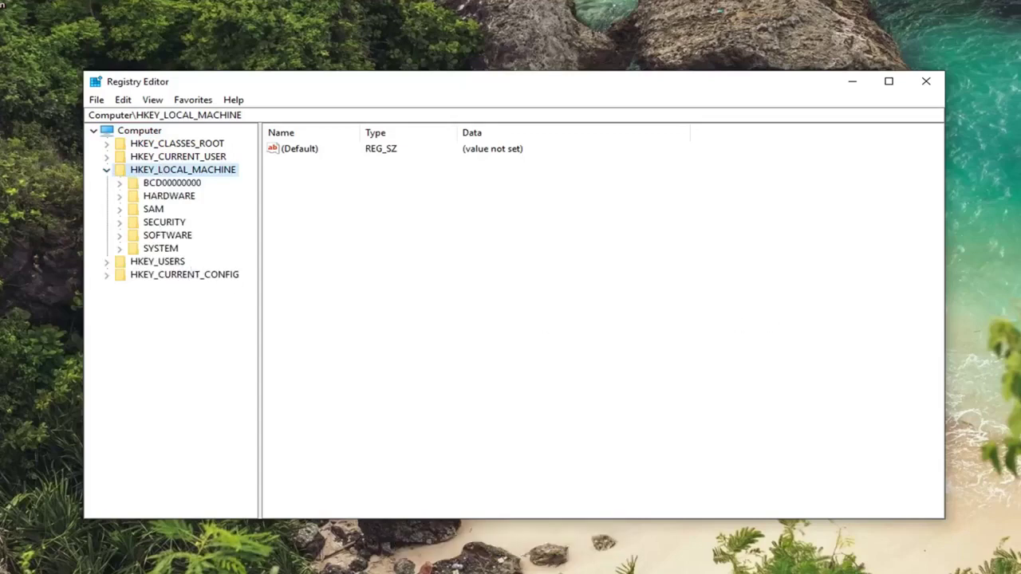
{"action": "left_click", "coordinate": [156, 233]}
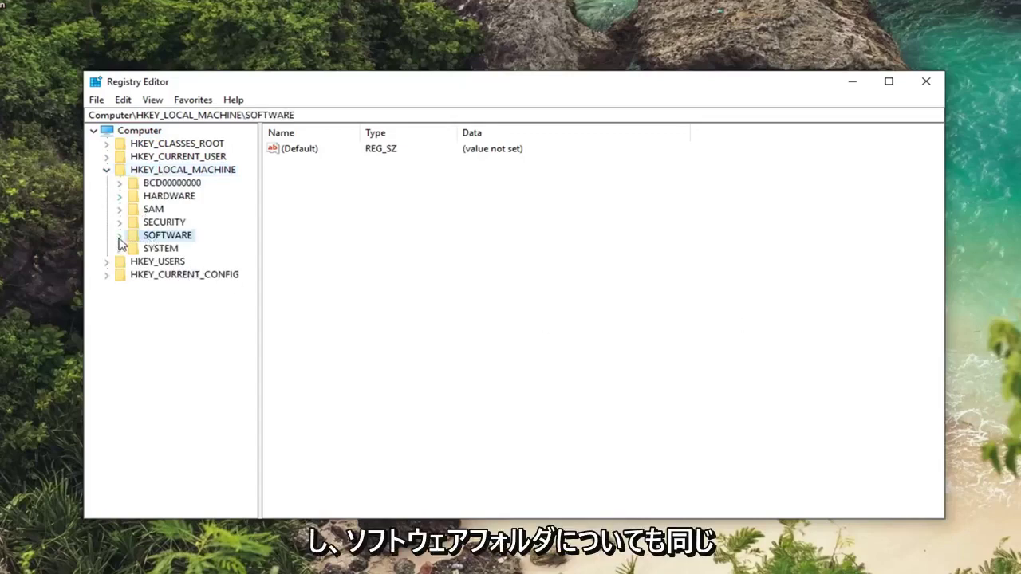
{"action": "left_click", "coordinate": [120, 239]}
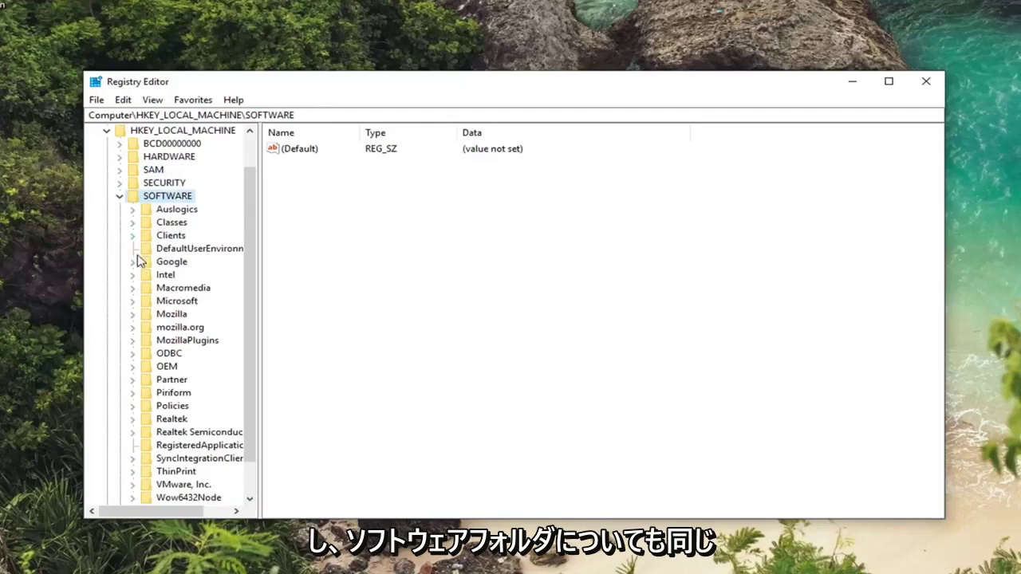
{"action": "scroll", "coordinate": [138, 261], "scroll_direction": "down", "scroll_amount": 1}
{"action": "left_click", "coordinate": [163, 263]}
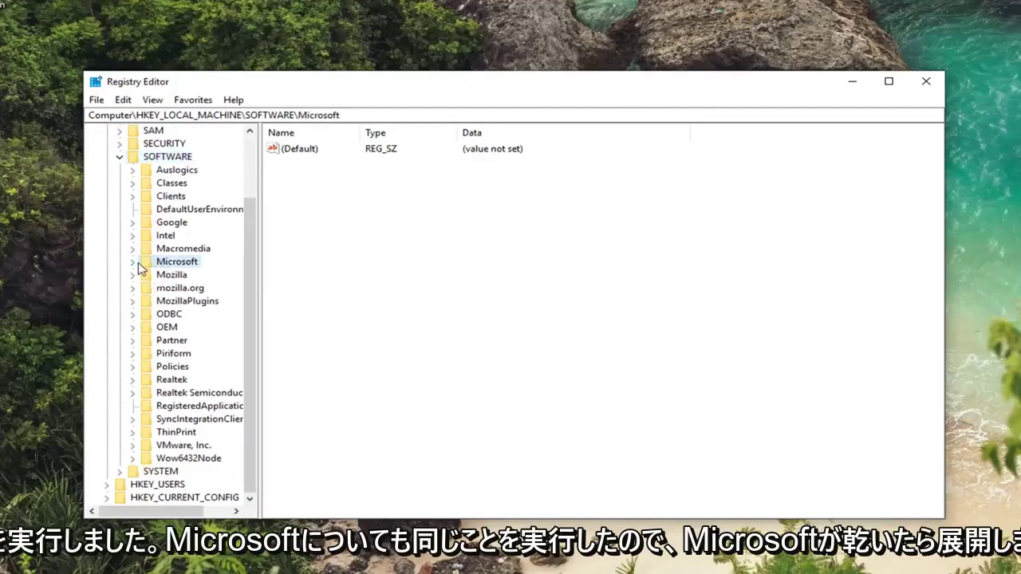
{"action": "left_click", "coordinate": [134, 263]}
Step: Widen the registry key tree and expand Windows NT\CurrentVersion under the Microsoft key
{"action": "left_click_drag", "start_coordinate": [259, 237], "coordinate": [402, 230]}
{"action": "scroll", "coordinate": [210, 276], "scroll_direction": "down", "scroll_amount": 20}
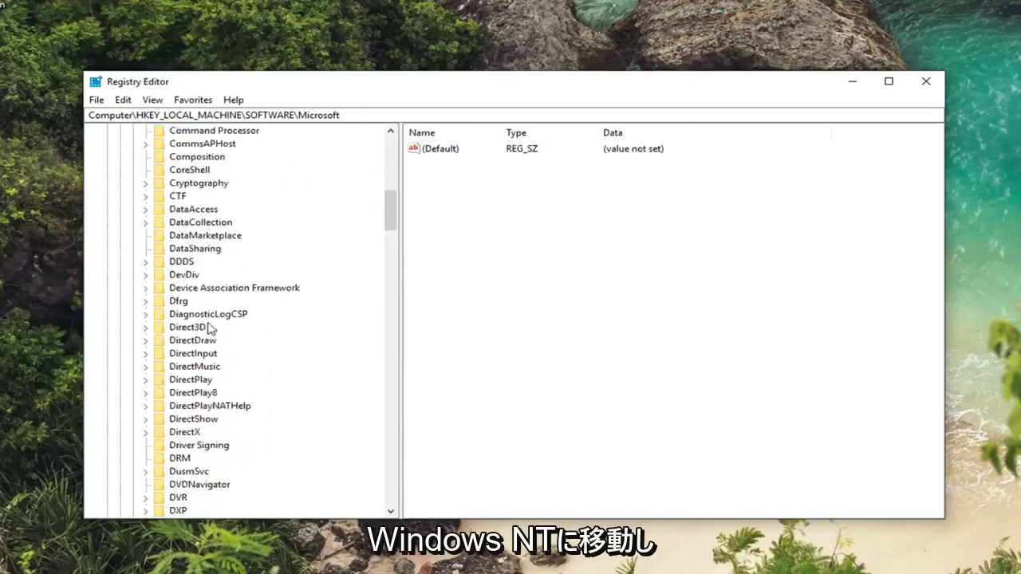
{"action": "scroll", "coordinate": [186, 357], "scroll_direction": "down", "scroll_amount": 20}
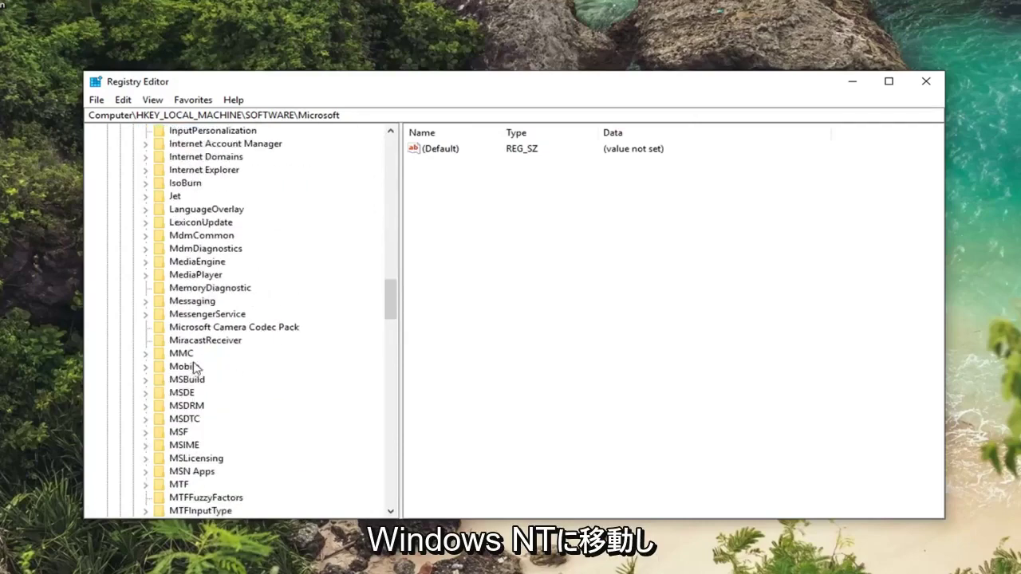
{"action": "scroll", "coordinate": [192, 373], "scroll_direction": "down", "scroll_amount": 5}
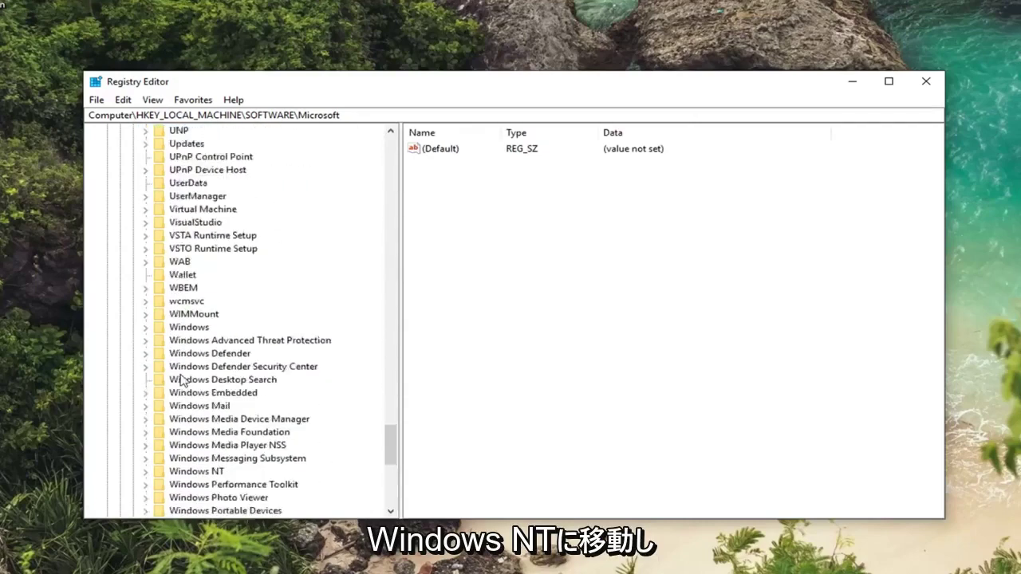
{"action": "left_click", "coordinate": [171, 393]}
{"action": "left_click", "coordinate": [145, 392]}
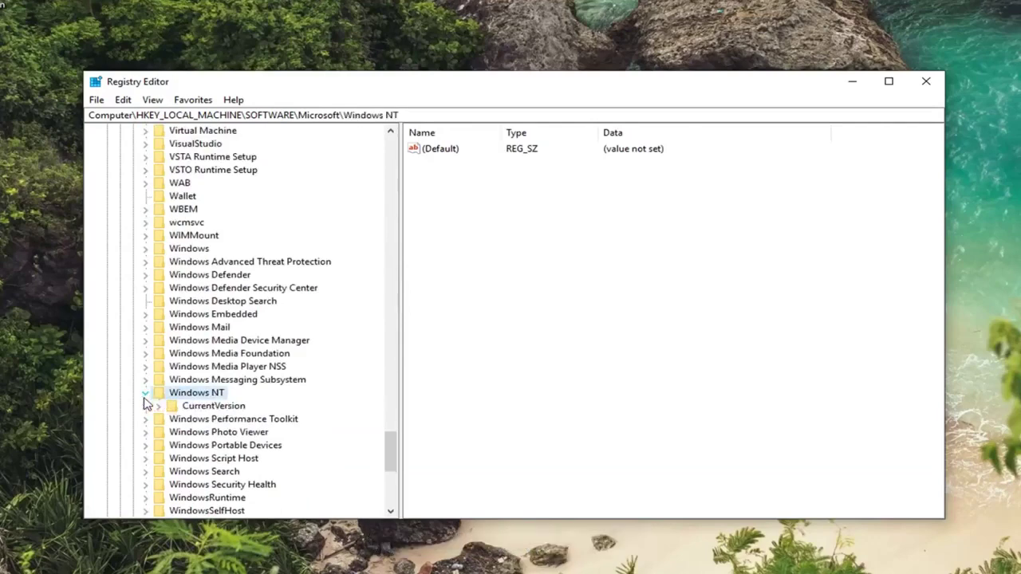
{"action": "left_click", "coordinate": [159, 407]}
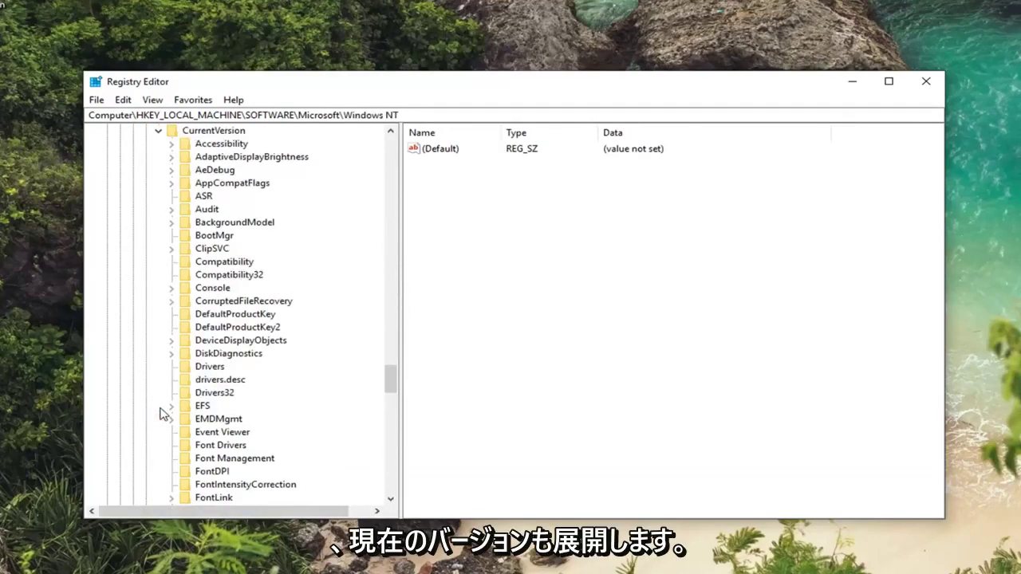
Step: Select the Windows key inside CurrentVersion to list its values
{"action": "scroll", "coordinate": [178, 399], "scroll_direction": "down", "scroll_amount": 20}
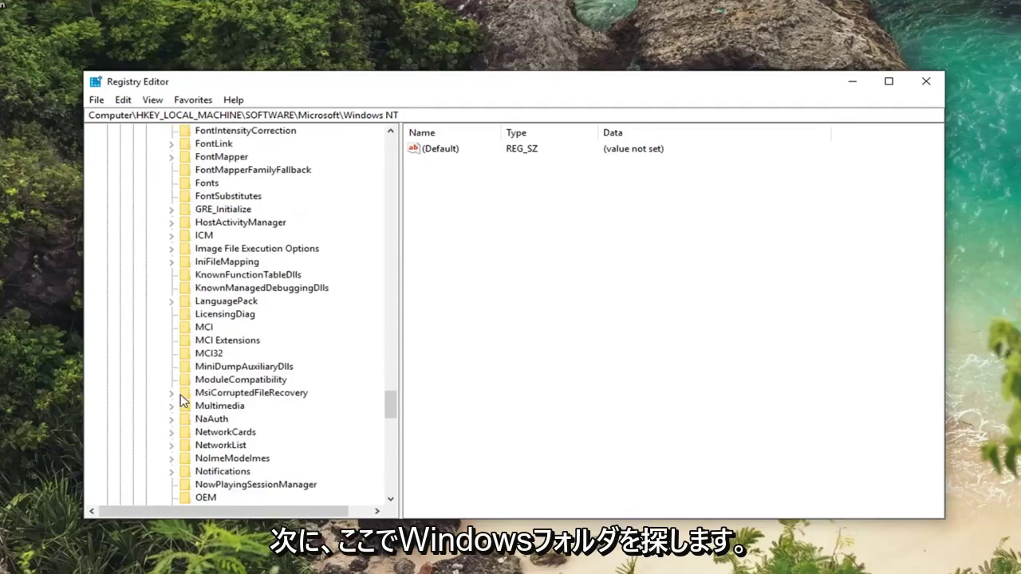
{"action": "scroll", "coordinate": [189, 409], "scroll_direction": "down", "scroll_amount": 4}
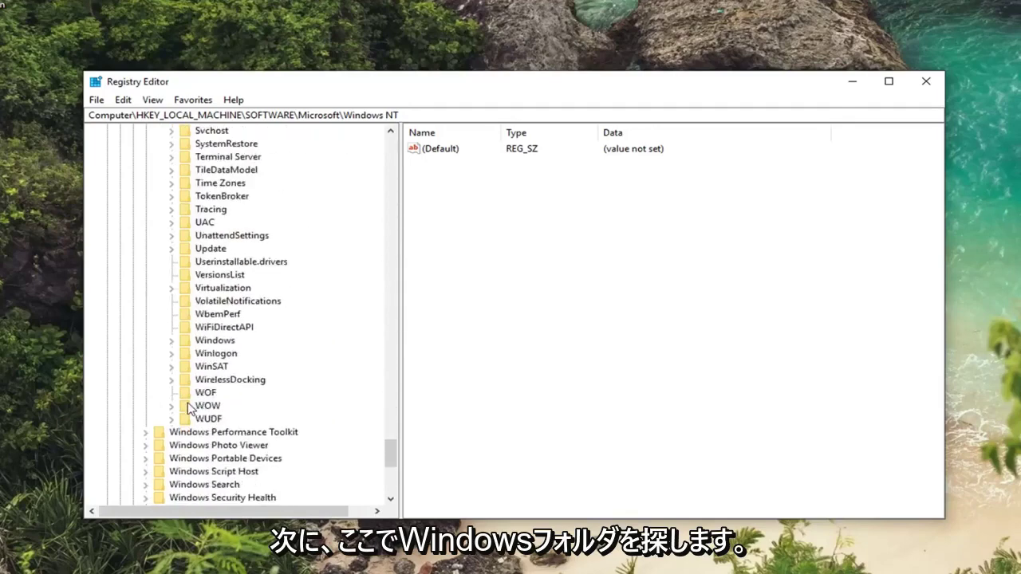
{"action": "left_click", "coordinate": [216, 340]}
{"action": "scroll", "coordinate": [176, 365], "scroll_direction": "up", "scroll_amount": 2}
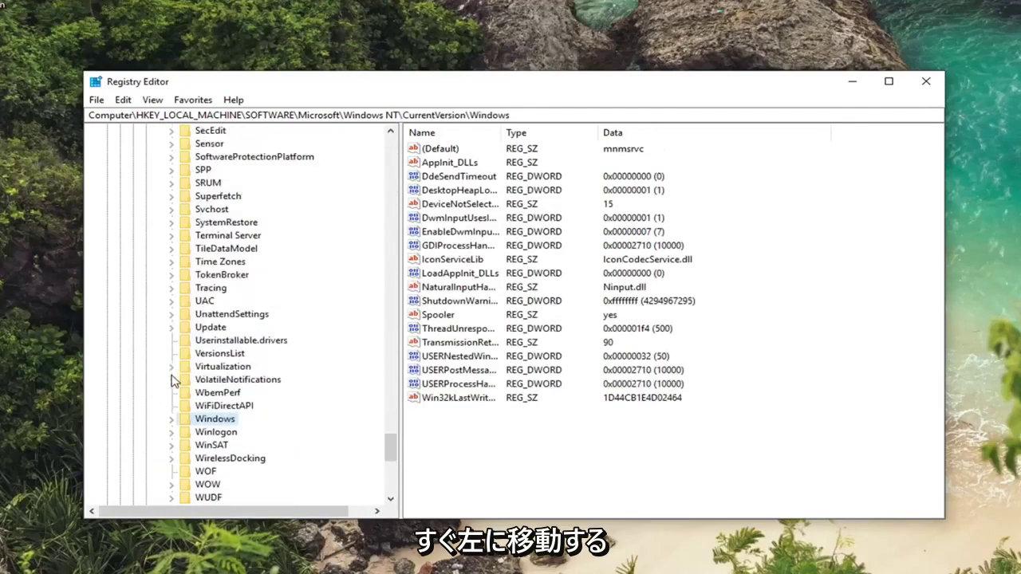
Step: Edit the LoadAppInit_DLLs value, confirm it with data 0 in hexadecimal base, and close Registry Editor
{"action": "left_click", "coordinate": [451, 275]}
{"action": "left_click", "coordinate": [446, 273]}
{"action": "double_click", "coordinate": [451, 273]}
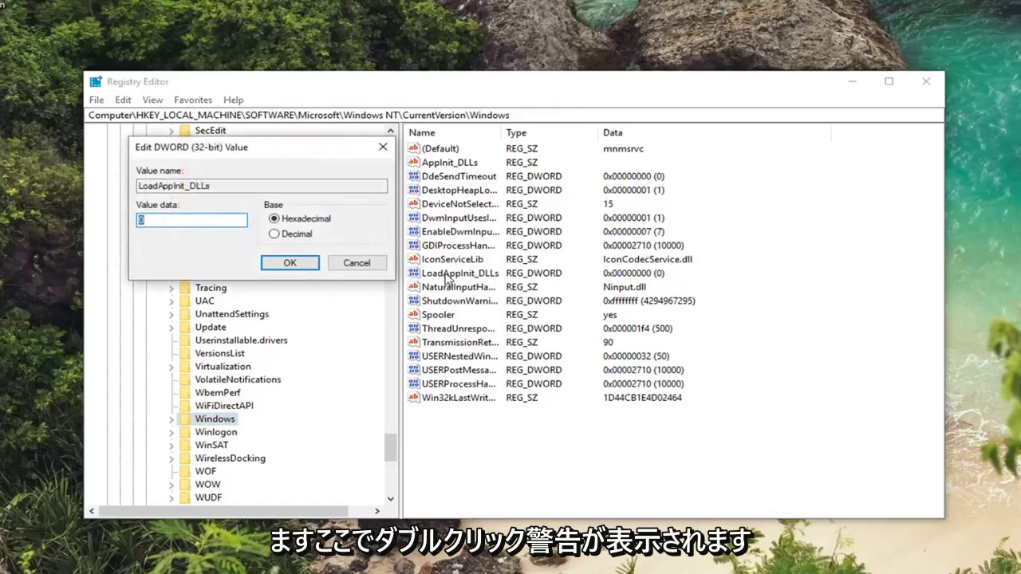
{"action": "left_click_drag", "start_coordinate": [280, 151], "coordinate": [626, 159]}
{"action": "left_click", "coordinate": [479, 231]}
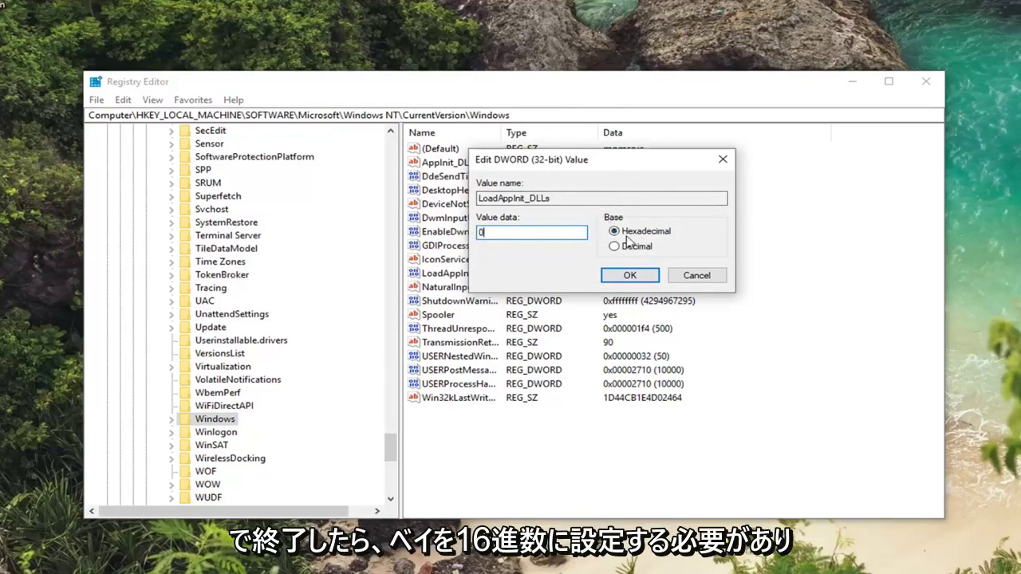
{"action": "left_click", "coordinate": [630, 275]}
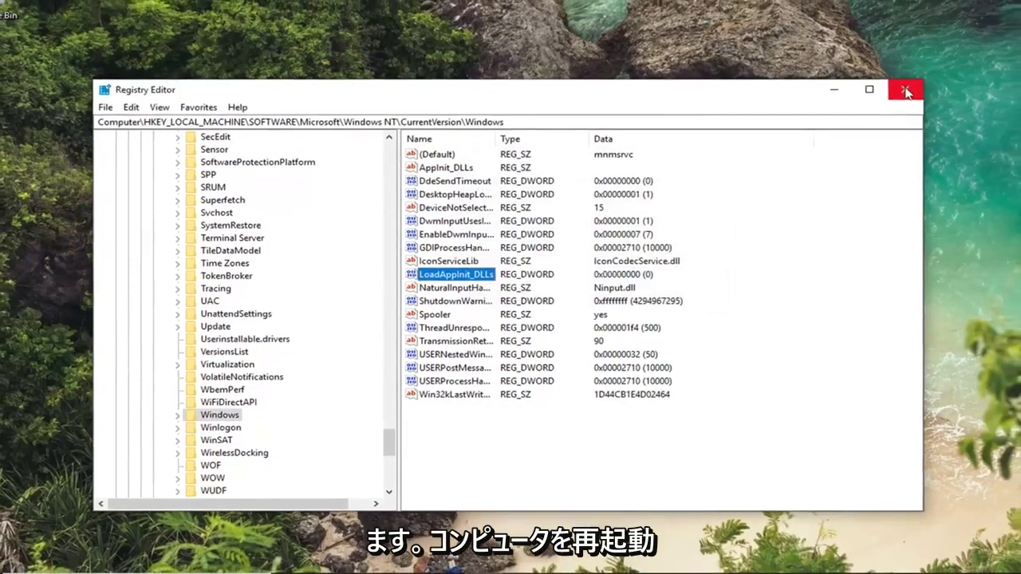
{"action": "left_click", "coordinate": [926, 81]}
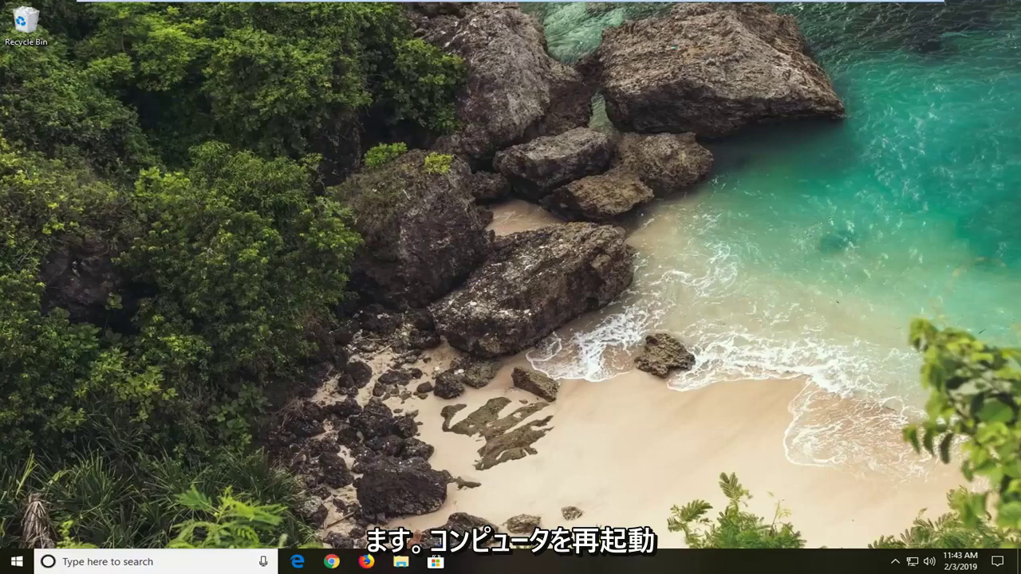